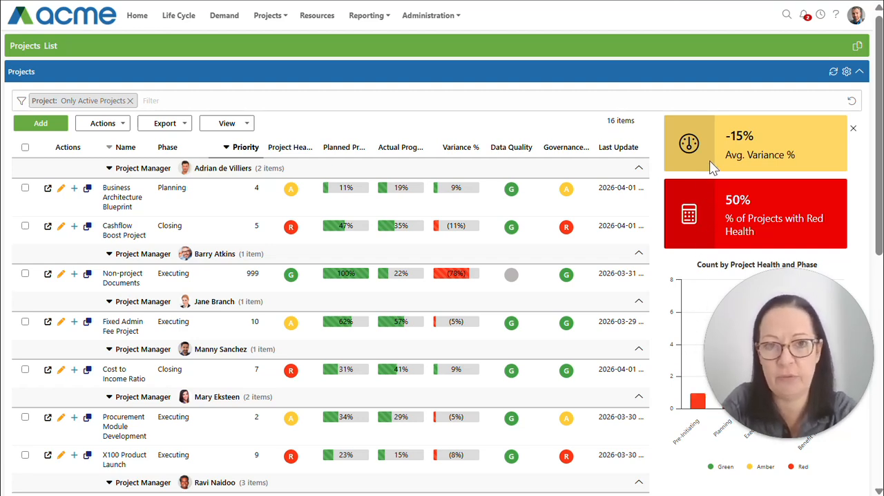
- In the Projects list's settings, replace the Last Update column with Active and move Data Quality below Governance RAG
{"action": "left_click", "coordinate": [847, 71]}
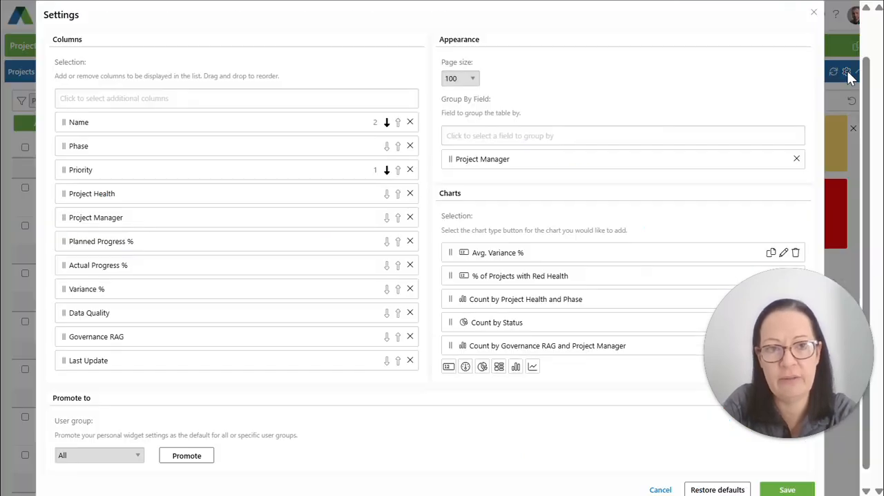
{"action": "left_click", "coordinate": [410, 361]}
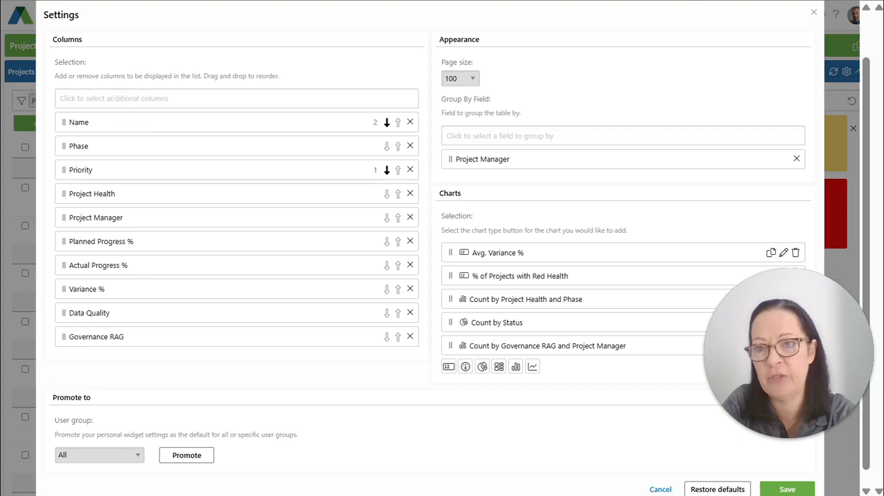
{"action": "left_click", "coordinate": [119, 100]}
{"action": "left_click", "coordinate": [100, 120]}
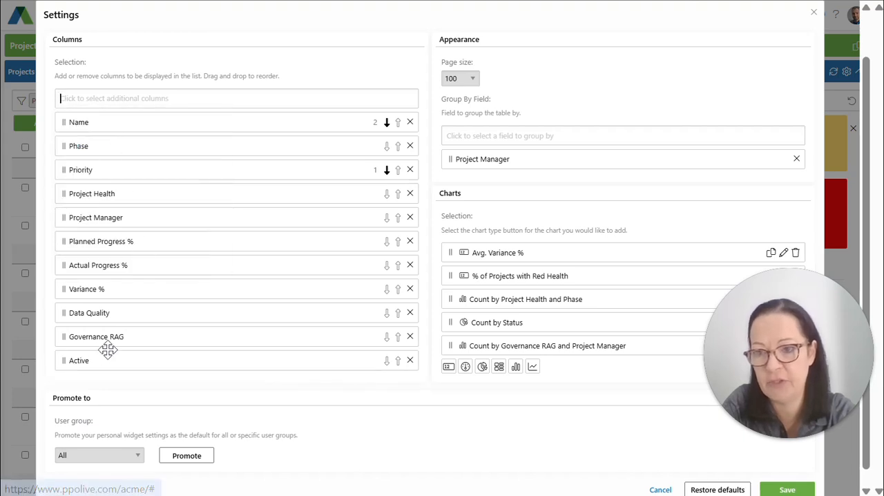
{"action": "left_click_drag", "start_coordinate": [98, 321], "coordinate": [103, 343]}
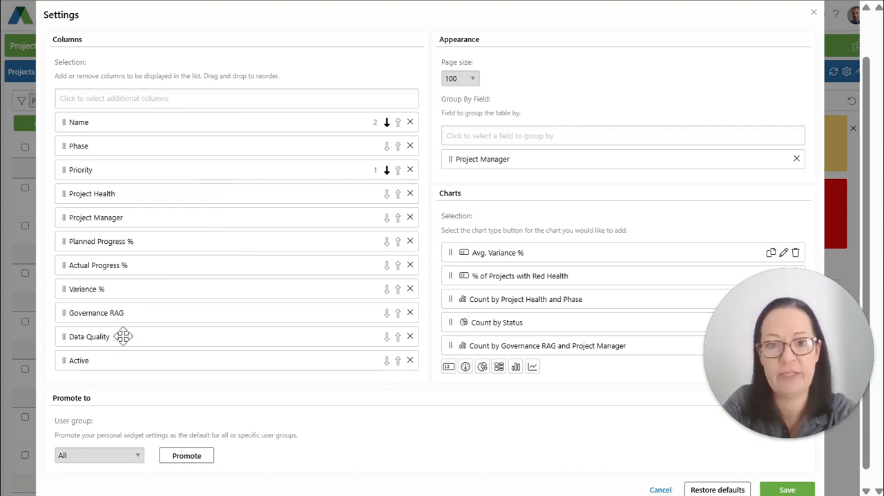
- Remove the Project Manager grouping and the Avg. Variance % and % of Projects with Red Health charts, and save the list settings
{"action": "left_click", "coordinate": [797, 159]}
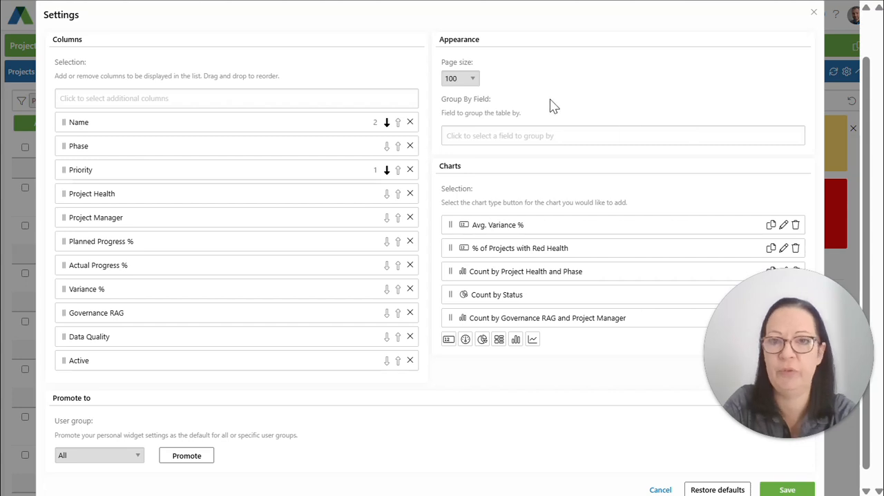
{"action": "left_click", "coordinate": [477, 84]}
{"action": "left_click", "coordinate": [478, 83]}
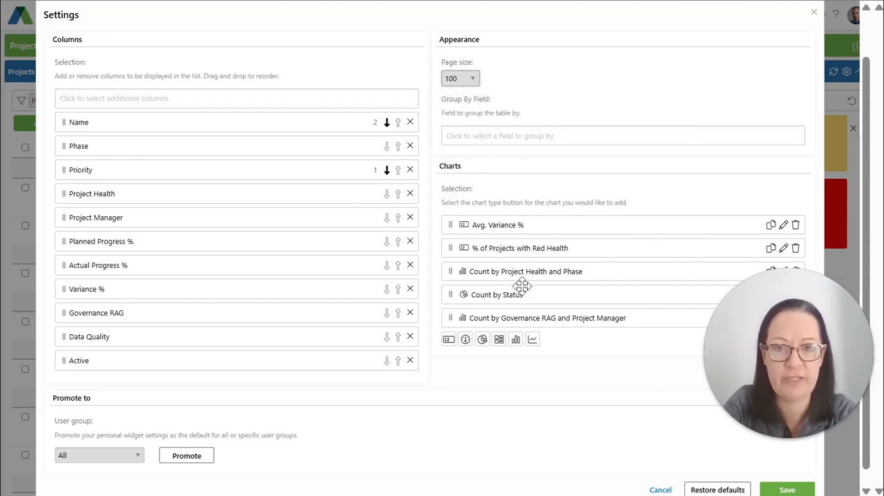
{"action": "left_click", "coordinate": [795, 225]}
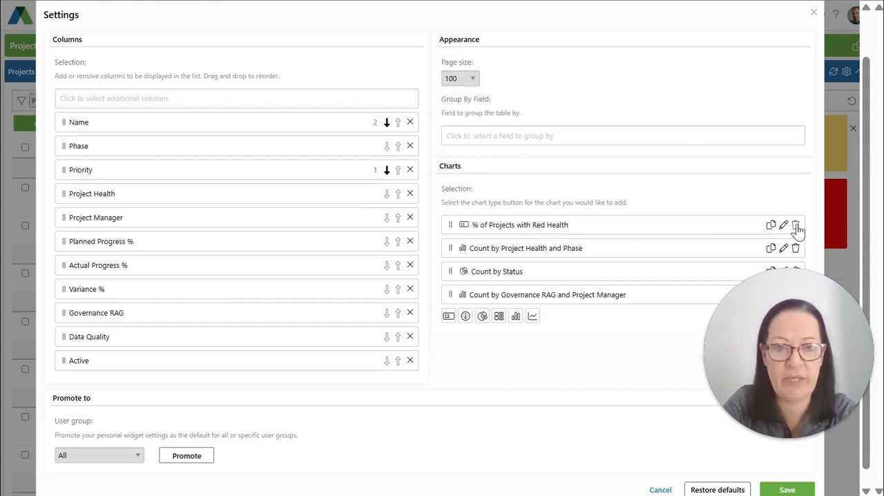
{"action": "left_click", "coordinate": [796, 226]}
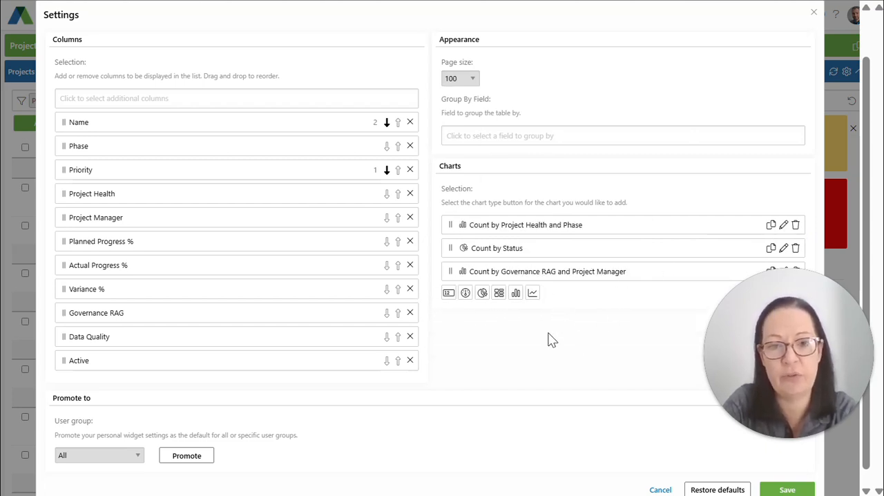
{"action": "left_click", "coordinate": [783, 489]}
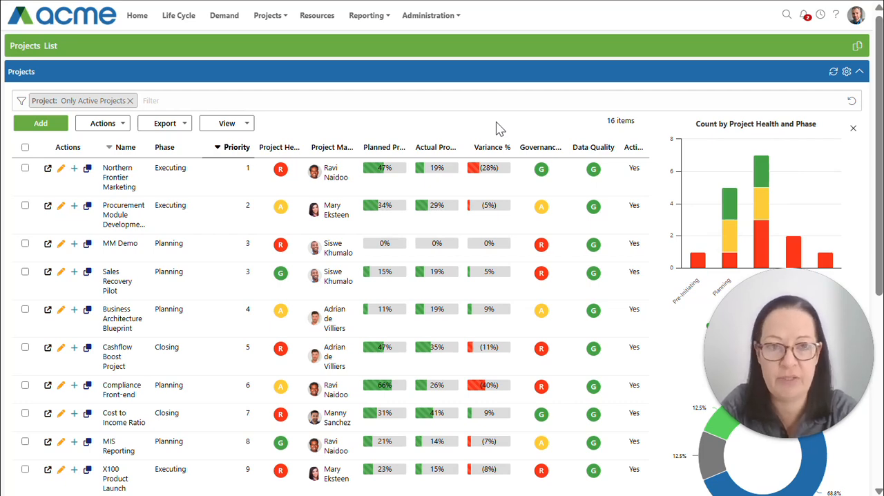
- Restore the Projects list's settings to their defaults
{"action": "left_click", "coordinate": [846, 72]}
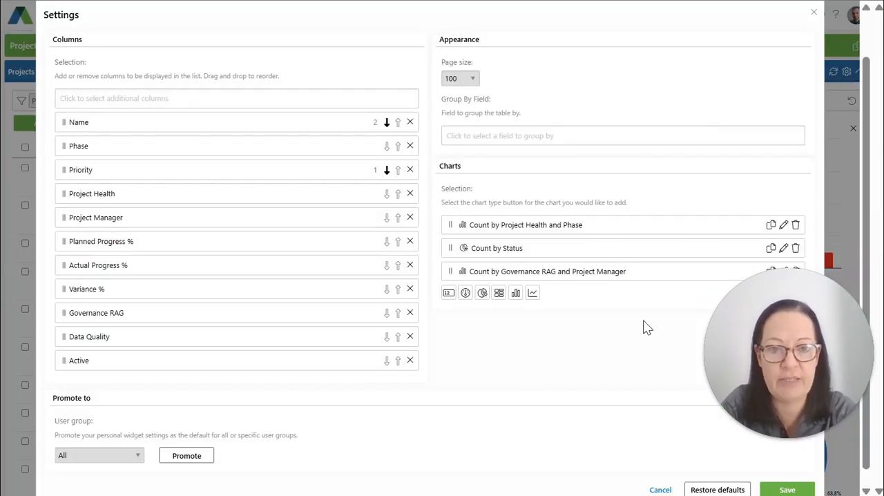
{"action": "left_click", "coordinate": [705, 490]}
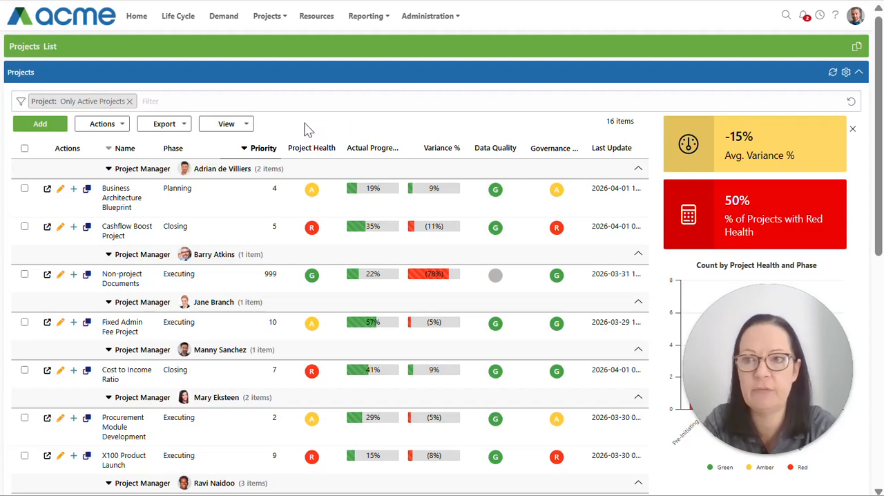
- Open the Projects default settings for the List Widget in Widget Configuration and review the user group options, keeping All
{"action": "left_click", "coordinate": [433, 17]}
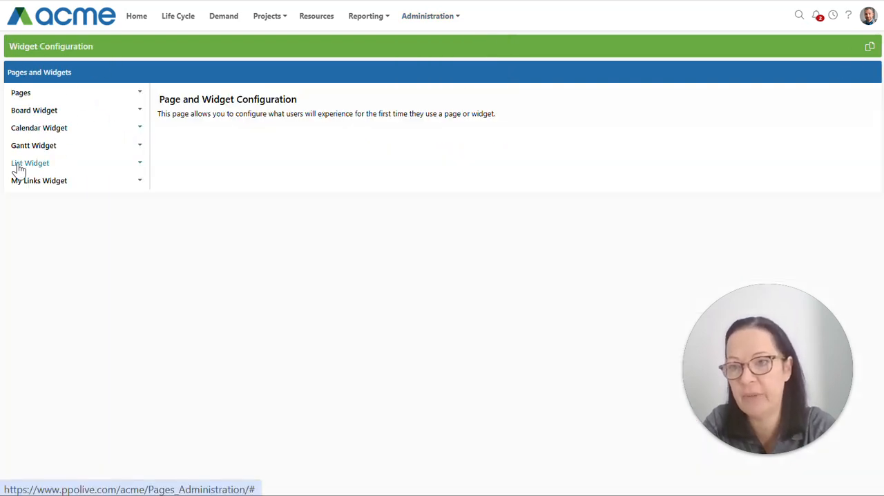
{"action": "left_click", "coordinate": [41, 168]}
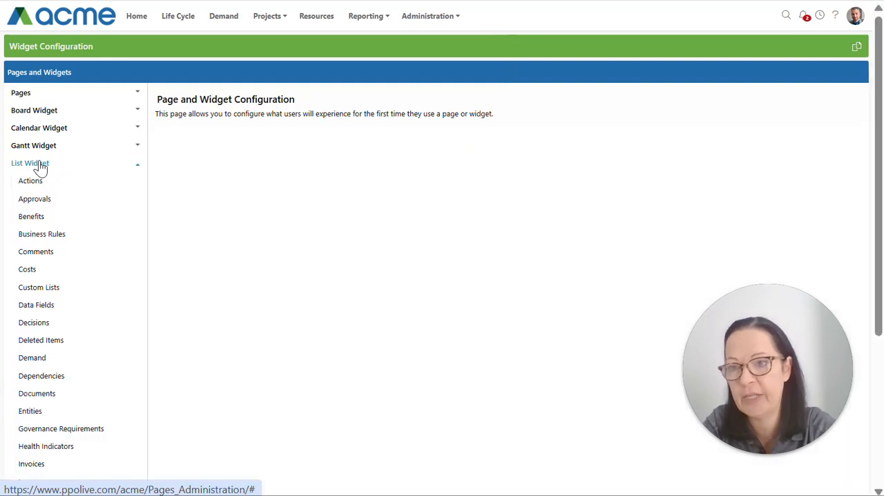
{"action": "scroll", "coordinate": [33, 412], "scroll_direction": "down", "scroll_amount": 3}
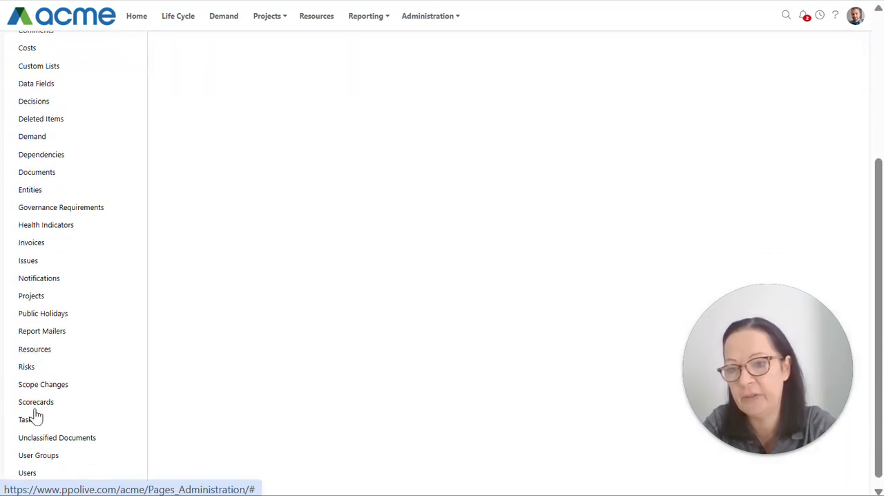
{"action": "left_click", "coordinate": [33, 289]}
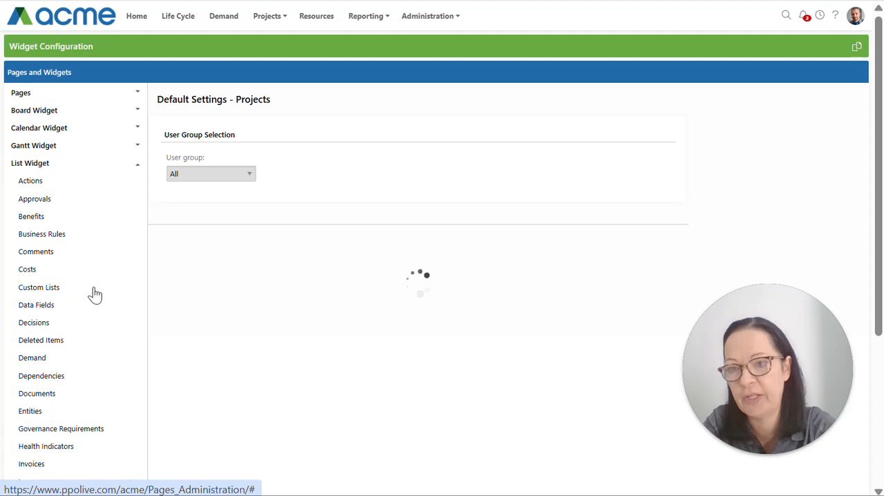
{"action": "scroll", "coordinate": [454, 131], "scroll_direction": "down", "scroll_amount": 2}
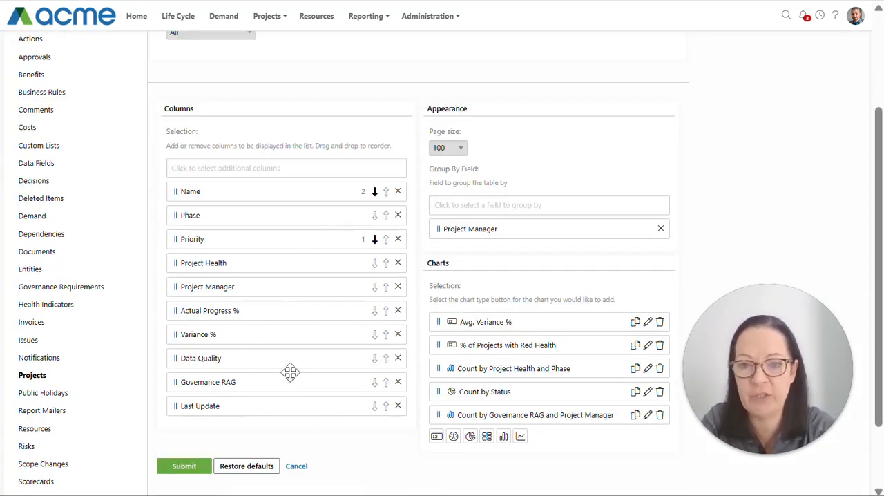
{"action": "scroll", "coordinate": [203, 237], "scroll_direction": "up", "scroll_amount": 2}
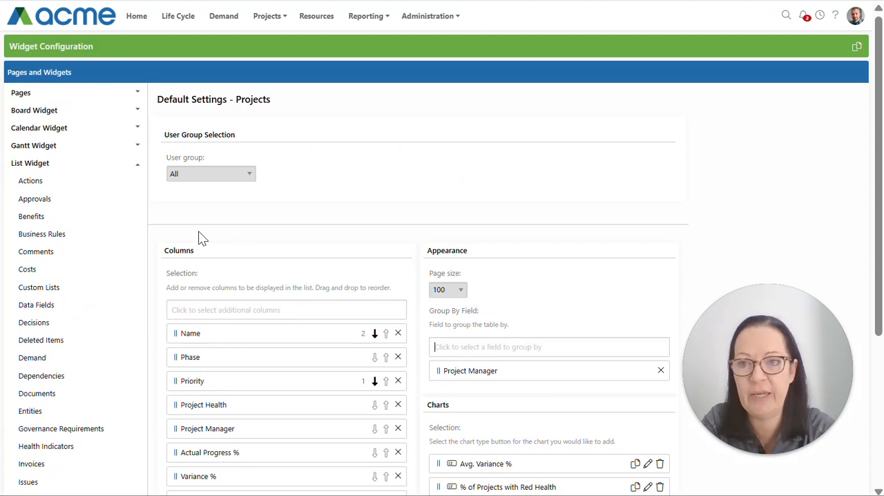
{"action": "left_click", "coordinate": [253, 179]}
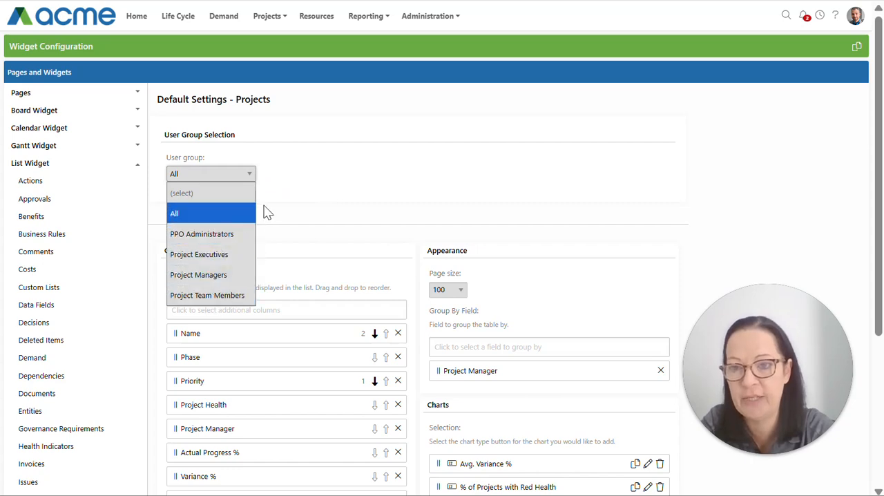
{"action": "left_click", "coordinate": [338, 194]}
- Remove the Last Update column and the Project Manager grouping from the Projects defaults, and move Data Quality below Governance RAG
{"action": "scroll", "coordinate": [359, 199], "scroll_direction": "down", "scroll_amount": 2}
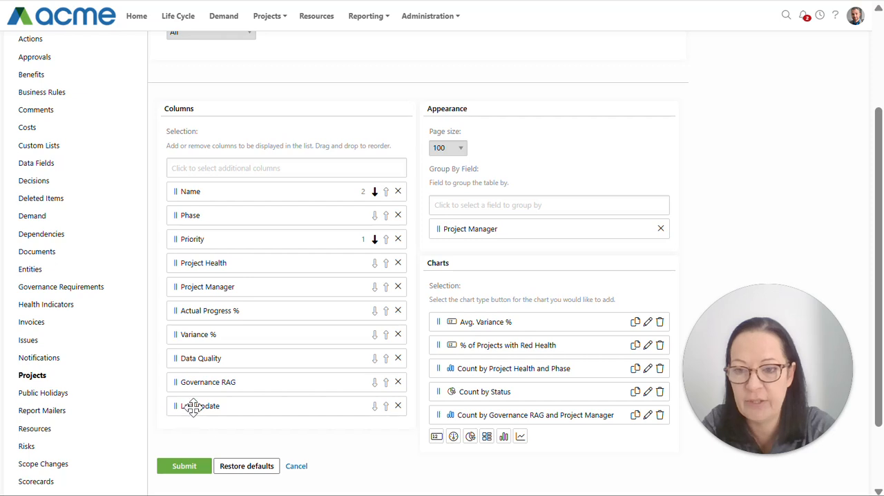
{"action": "left_click", "coordinate": [398, 406]}
{"action": "left_click_drag", "start_coordinate": [203, 357], "coordinate": [197, 384]}
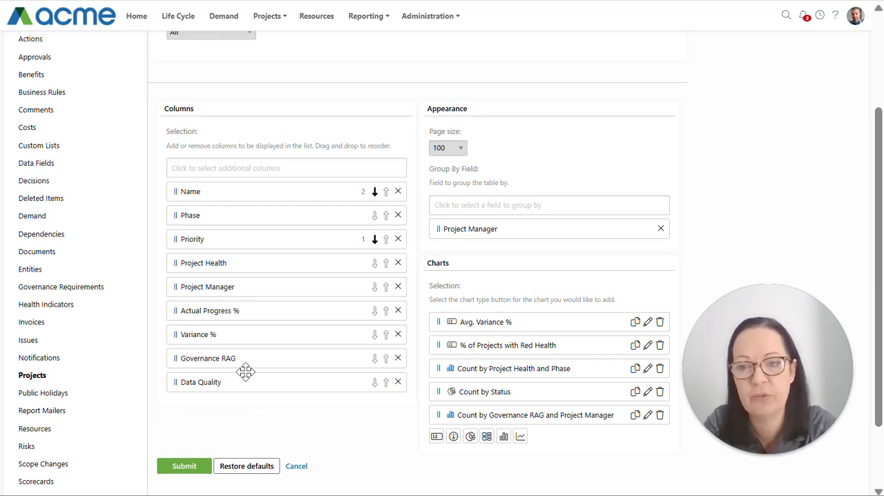
{"action": "left_click", "coordinate": [661, 230]}
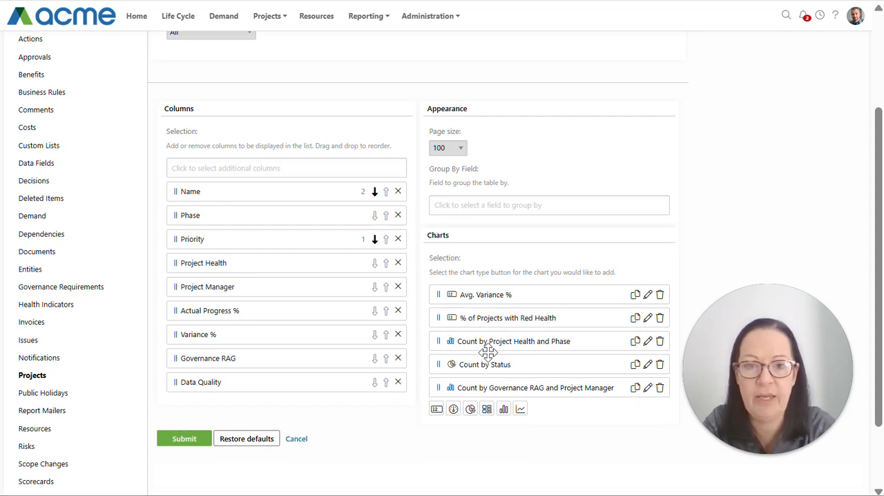
- Duplicate the Count by Governance RAG and Project Manager chart with Data Quality as primary field, and submit the default settings
{"action": "left_click", "coordinate": [634, 388]}
{"action": "scroll", "coordinate": [537, 380], "scroll_direction": "down", "scroll_amount": 3}
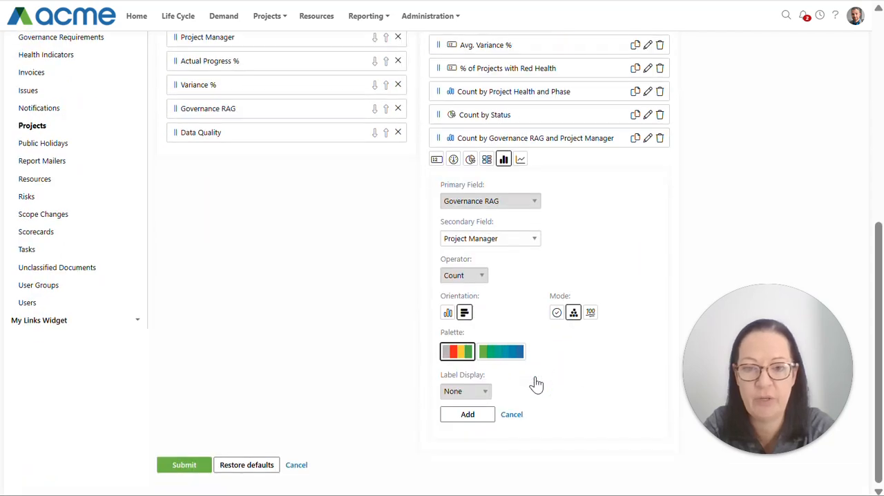
{"action": "left_click", "coordinate": [475, 202]}
{"action": "left_click", "coordinate": [462, 320]}
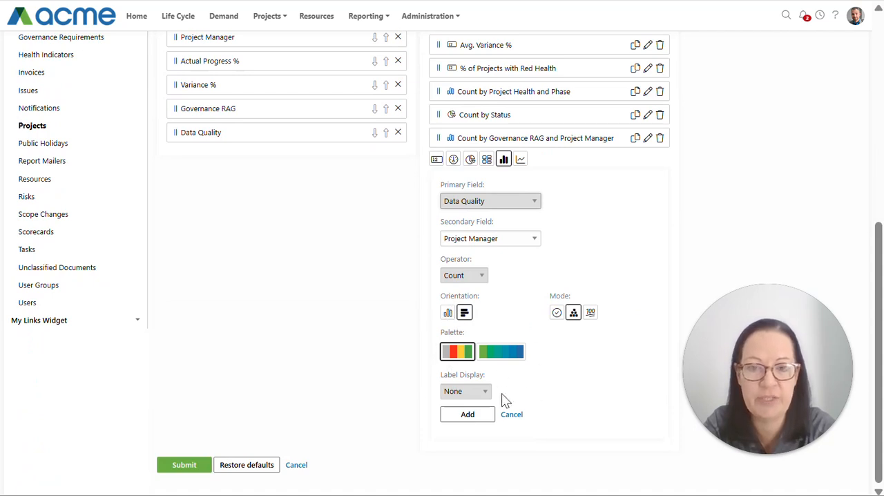
{"action": "left_click", "coordinate": [468, 415]}
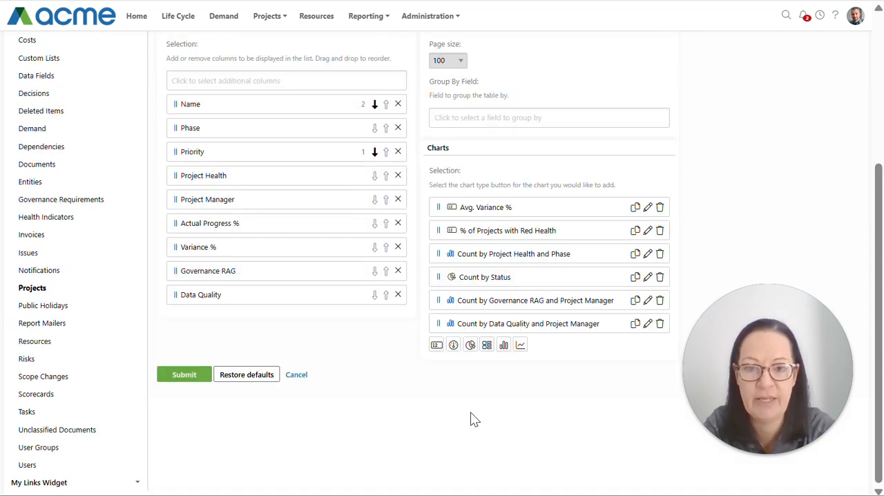
{"action": "left_click", "coordinate": [187, 377]}
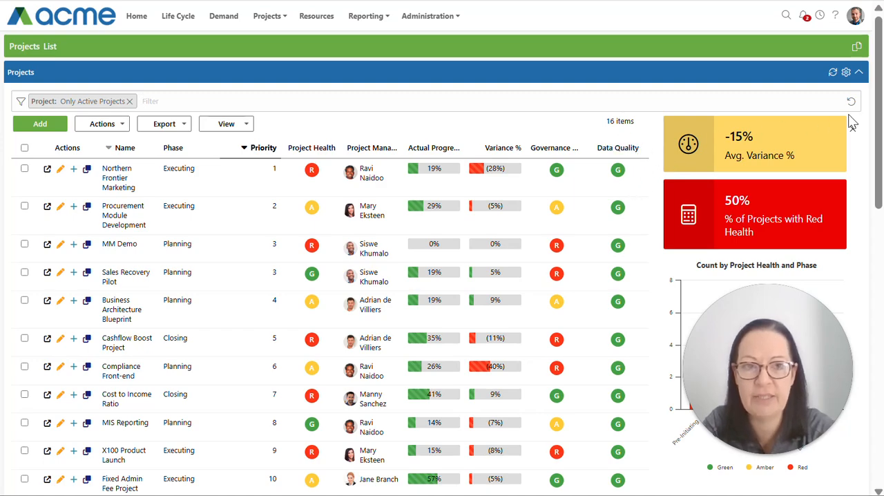
- Check the Projects list's charts, including the Count by Data Quality and Project Manager chart
{"action": "left_click_drag", "start_coordinate": [878, 80], "coordinate": [851, 355]}
{"action": "left_click_drag", "start_coordinate": [722, 349], "coordinate": [496, 350]}
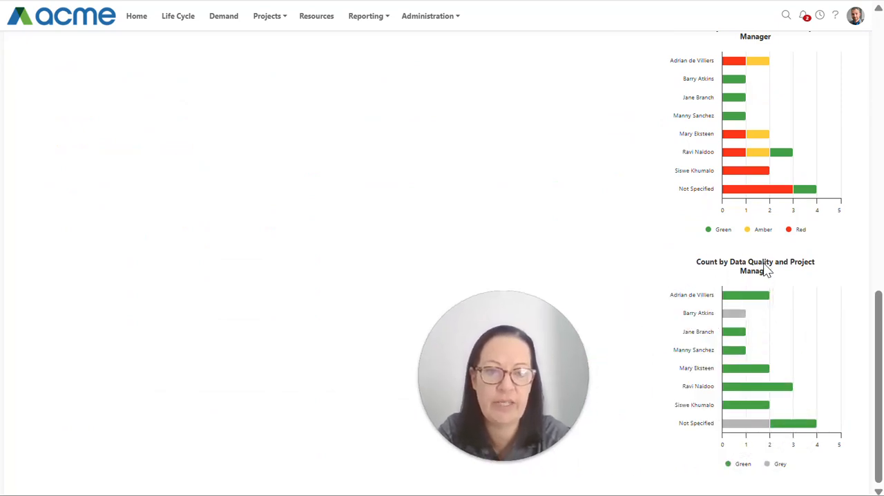
{"action": "left_click_drag", "start_coordinate": [524, 348], "coordinate": [759, 342]}
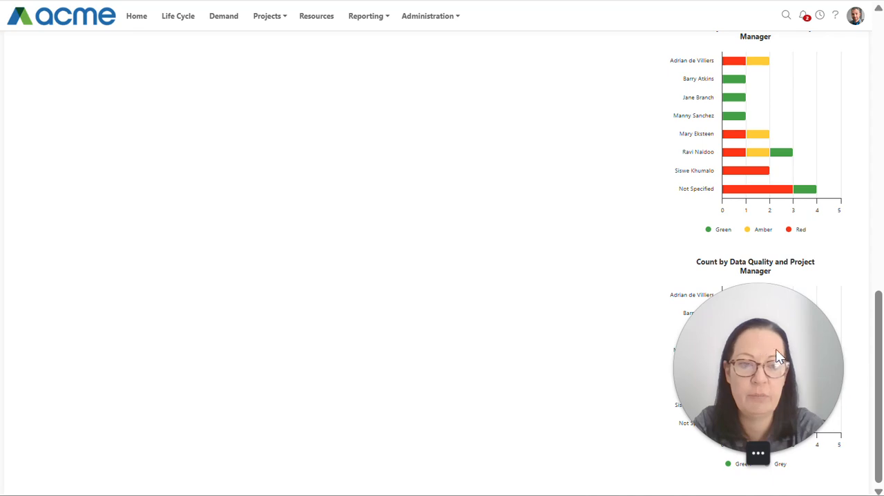
{"action": "scroll", "coordinate": [866, 231], "scroll_direction": "up", "scroll_amount": 10}
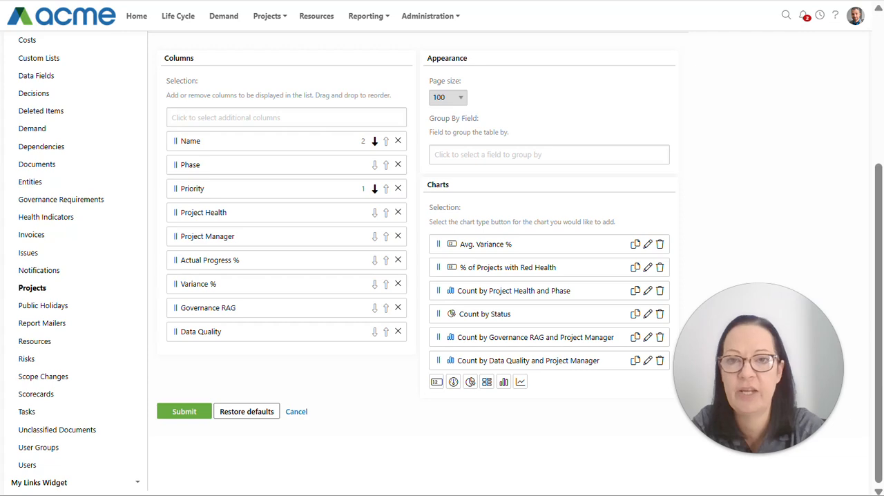
{"action": "left_click", "coordinate": [418, 15]}
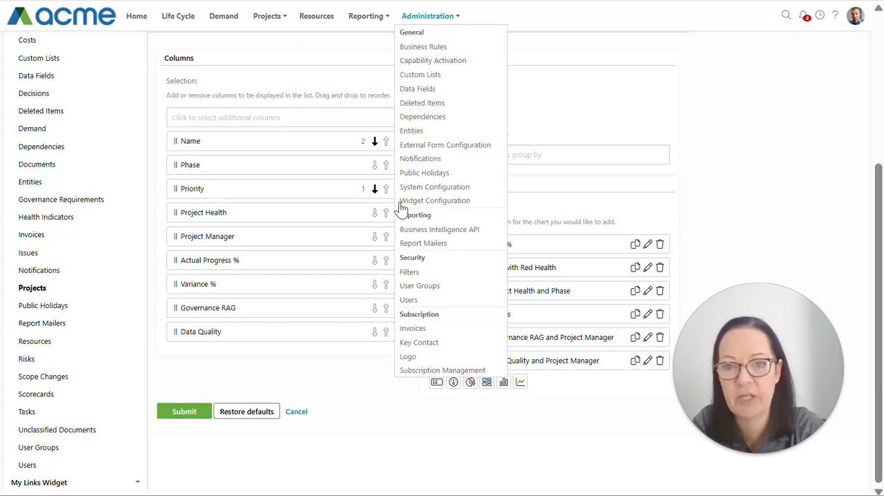
{"action": "scroll", "coordinate": [40, 254], "scroll_direction": "up", "scroll_amount": 5}
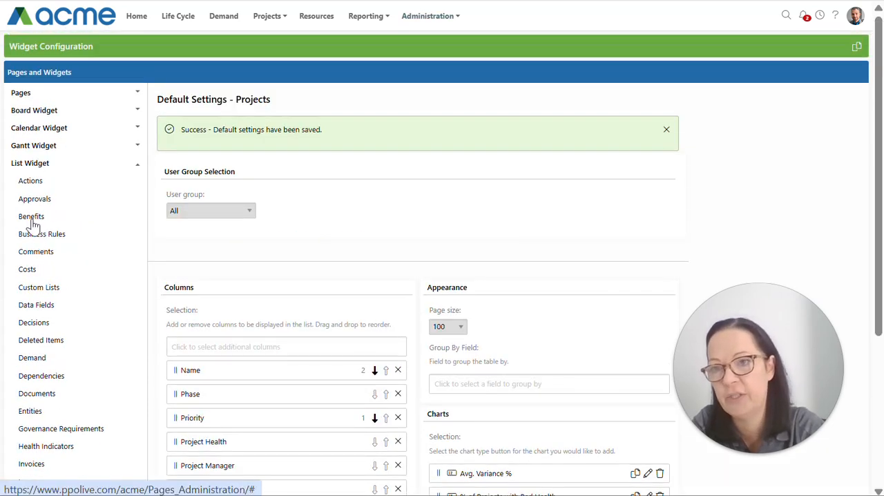